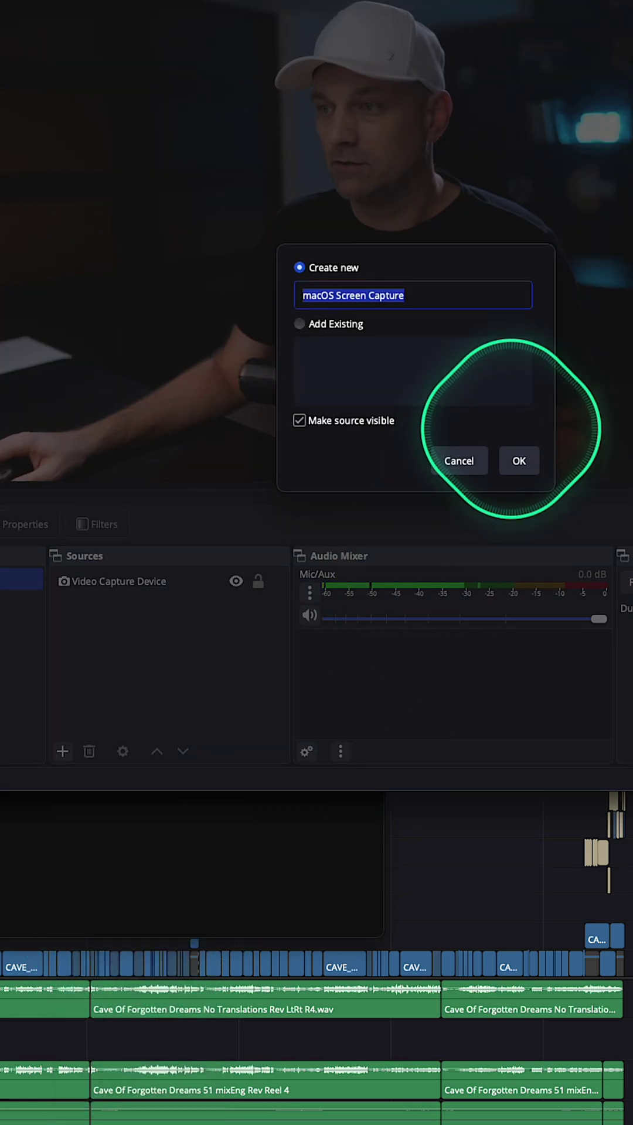
- Add a macOS Screen Capture source set to Application Capture of Safari
{"action": "left_click", "coordinate": [519, 462]}
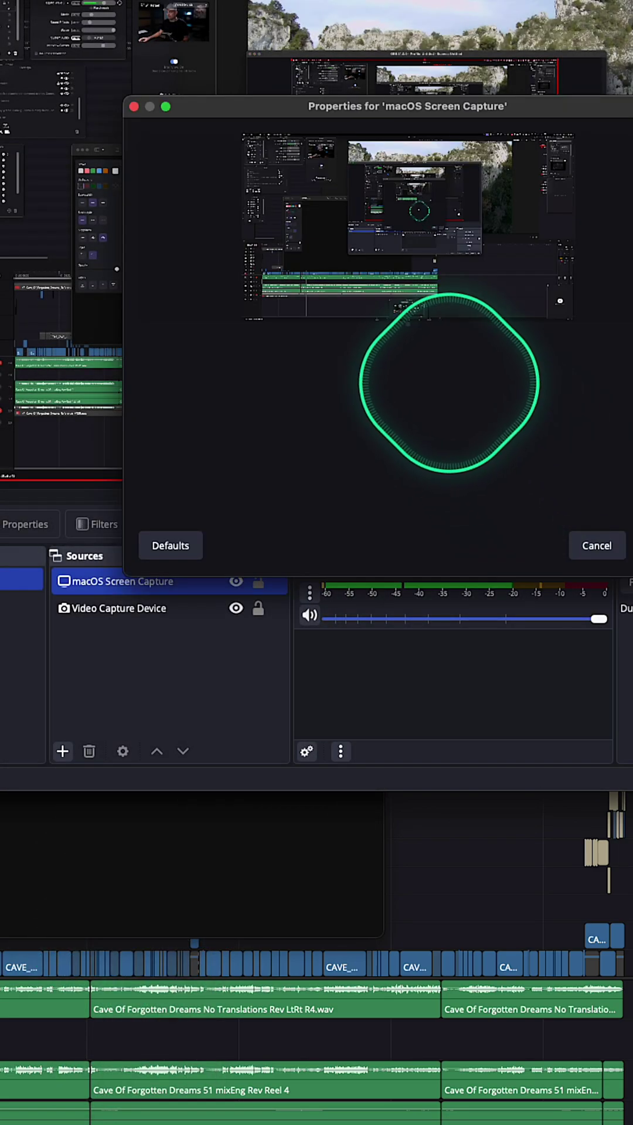
{"action": "left_click", "coordinate": [259, 349]}
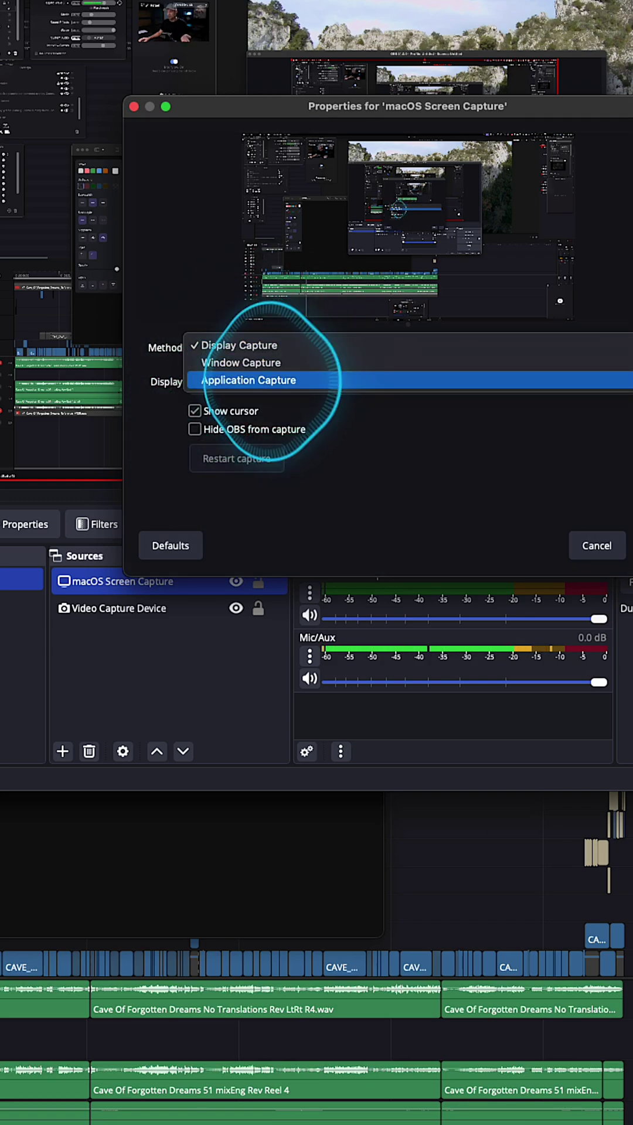
{"action": "left_click", "coordinate": [277, 381]}
{"action": "left_click", "coordinate": [264, 415]}
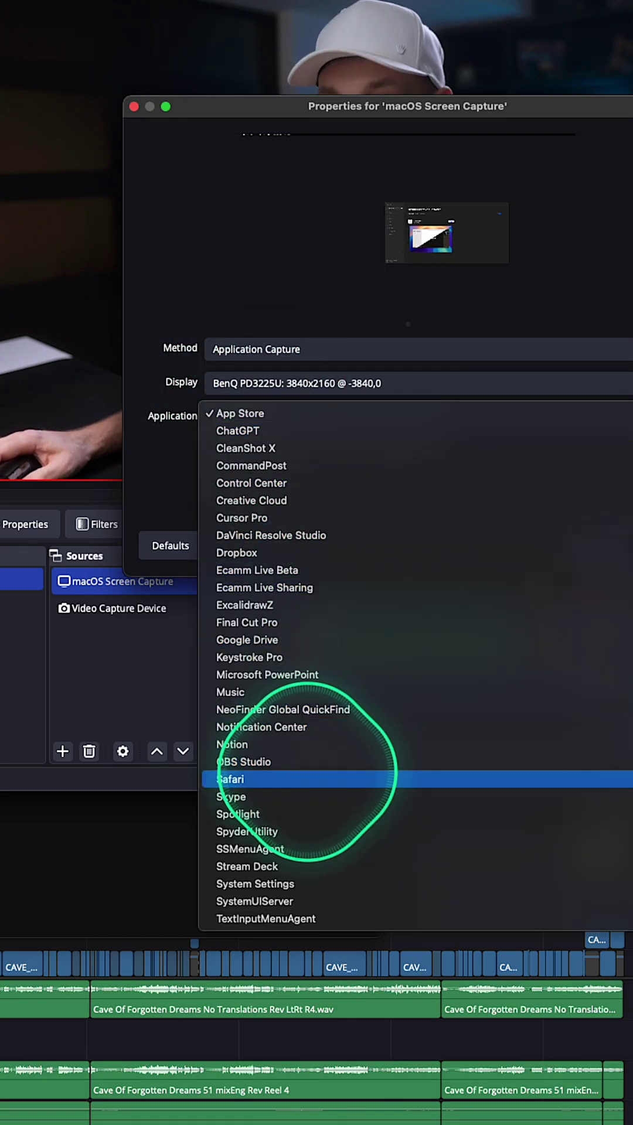
{"action": "left_click", "coordinate": [308, 773]}
{"action": "key", "text": "s"}
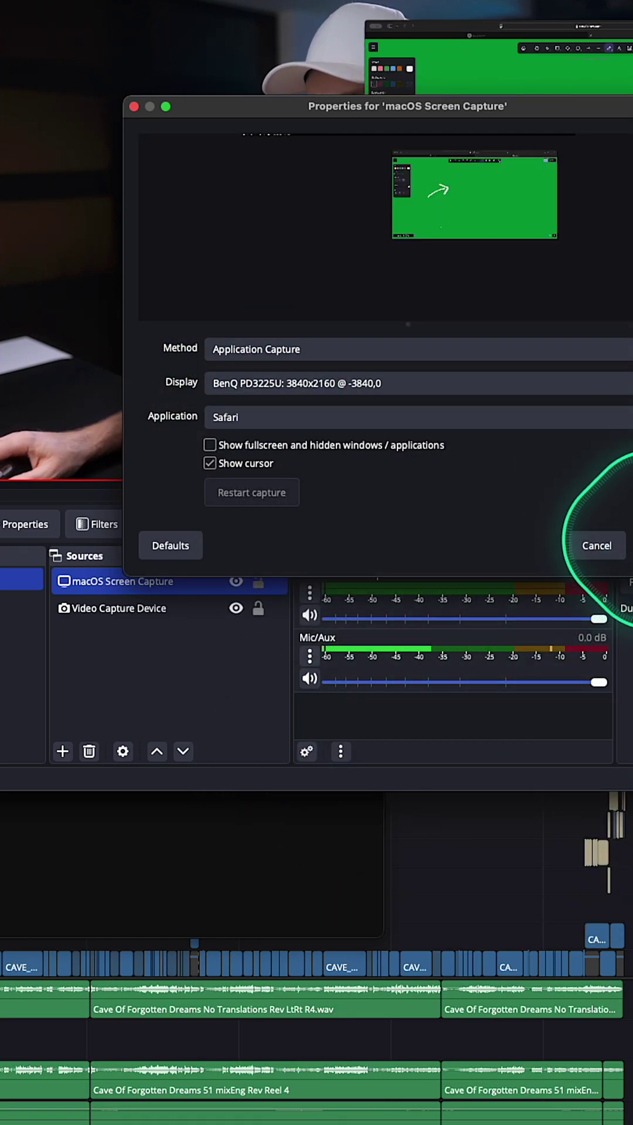
{"action": "key", "text": "Return"}
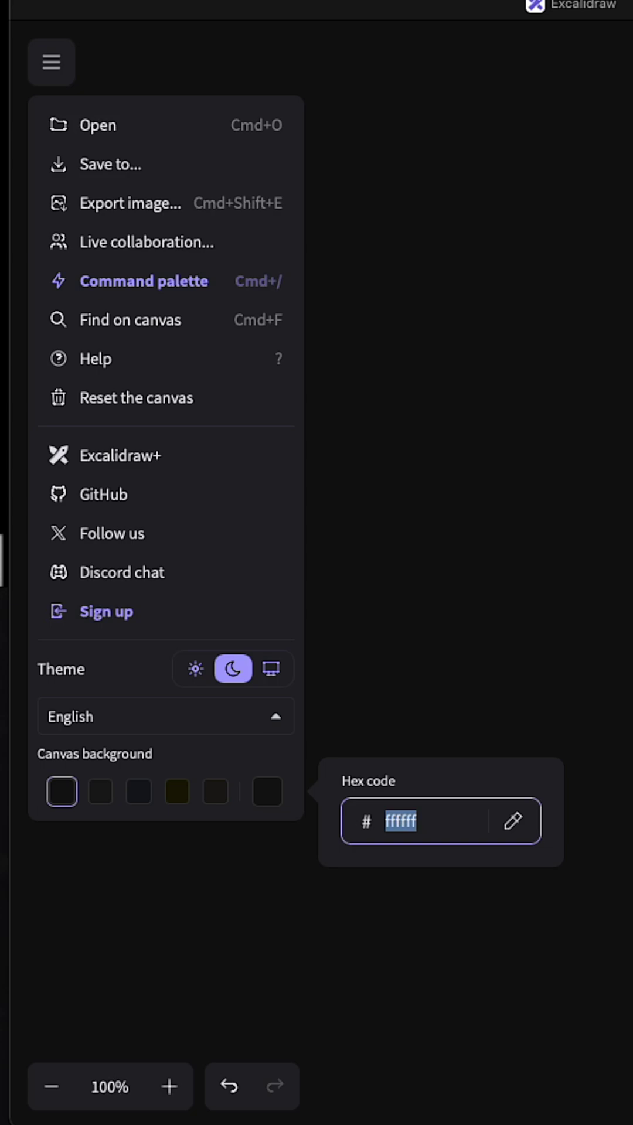
{"action": "type", "text": "b140"}
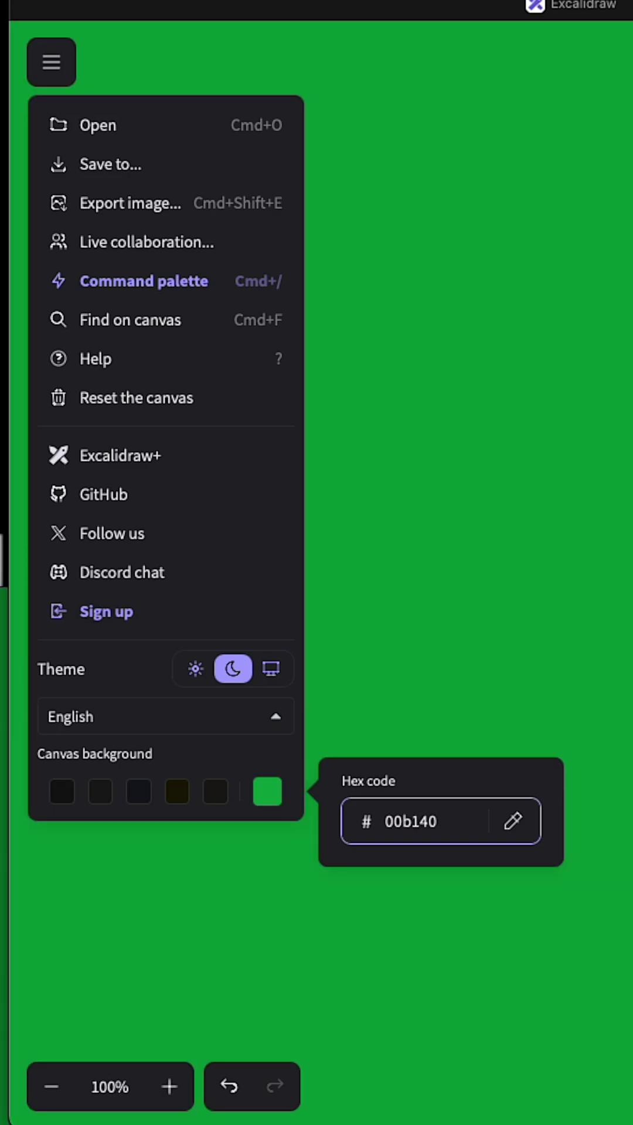
- Close the colour picker with the 00b140 green canvas background applied
{"action": "left_click", "coordinate": [452, 817]}
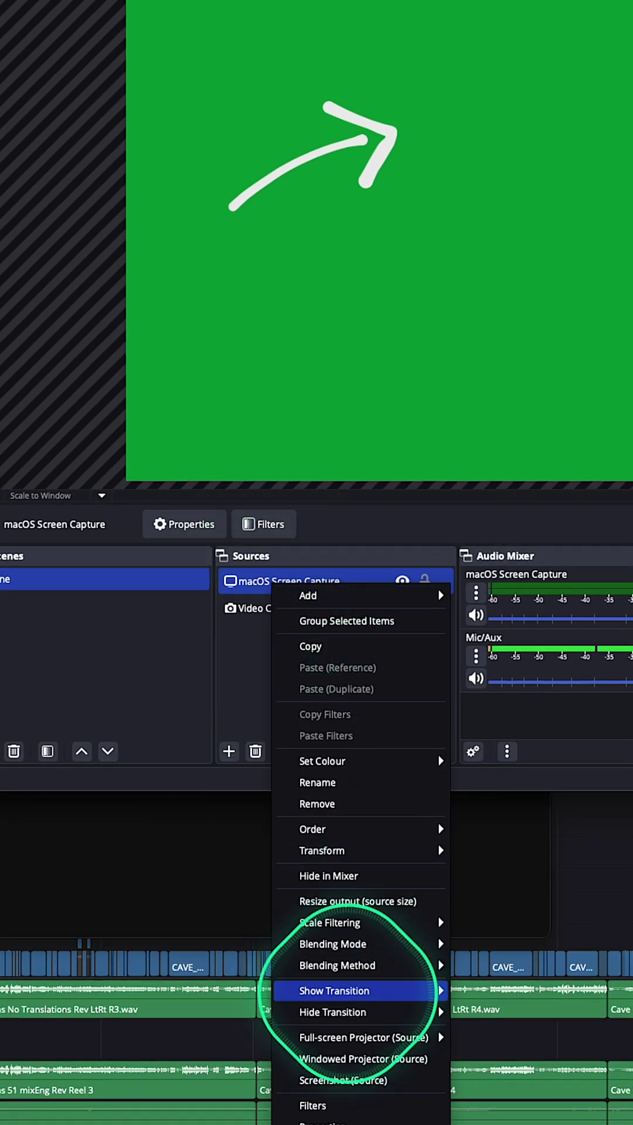
- Add a Chroma Key effect filter to the macOS Screen Capture source
{"action": "left_click", "coordinate": [313, 1106]}
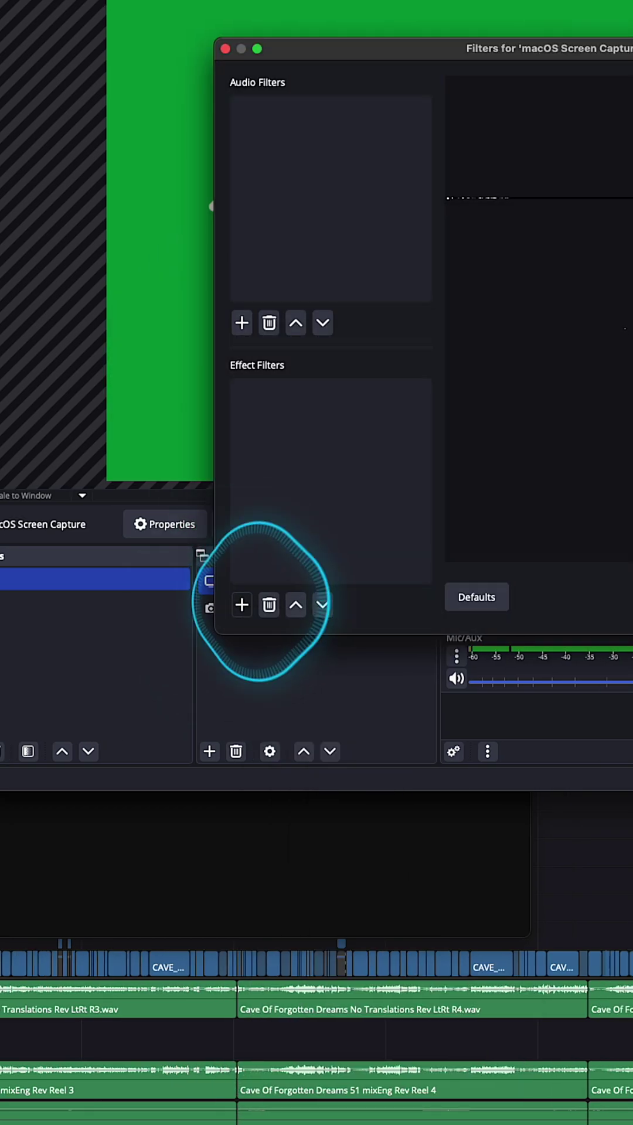
{"action": "left_click", "coordinate": [239, 603]}
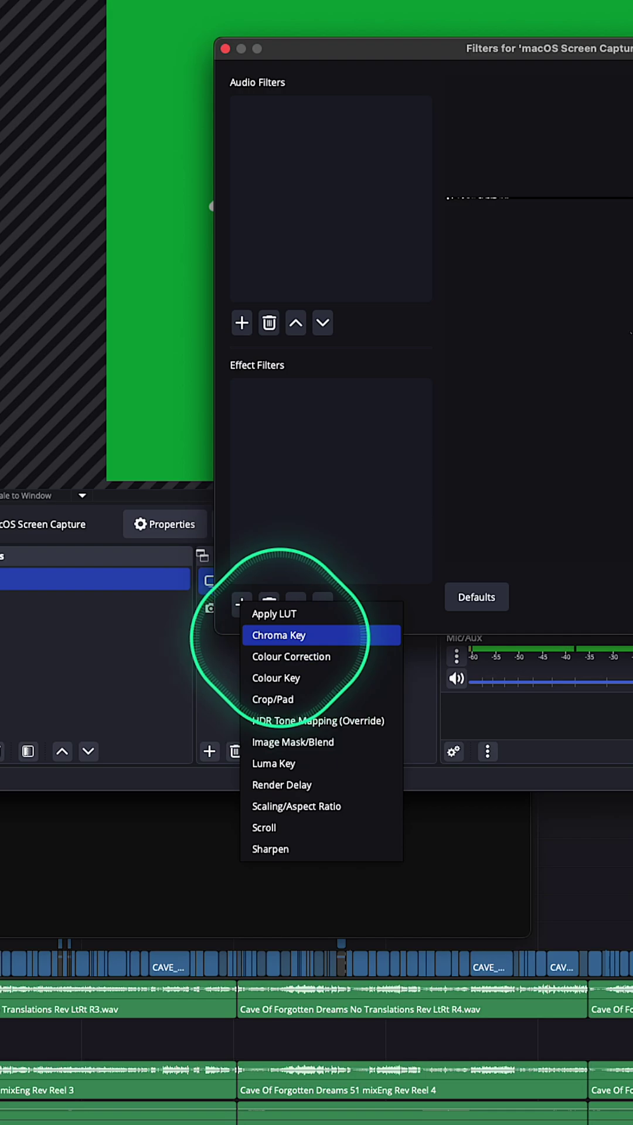
{"action": "left_click", "coordinate": [279, 635]}
{"action": "key", "text": "Return"}
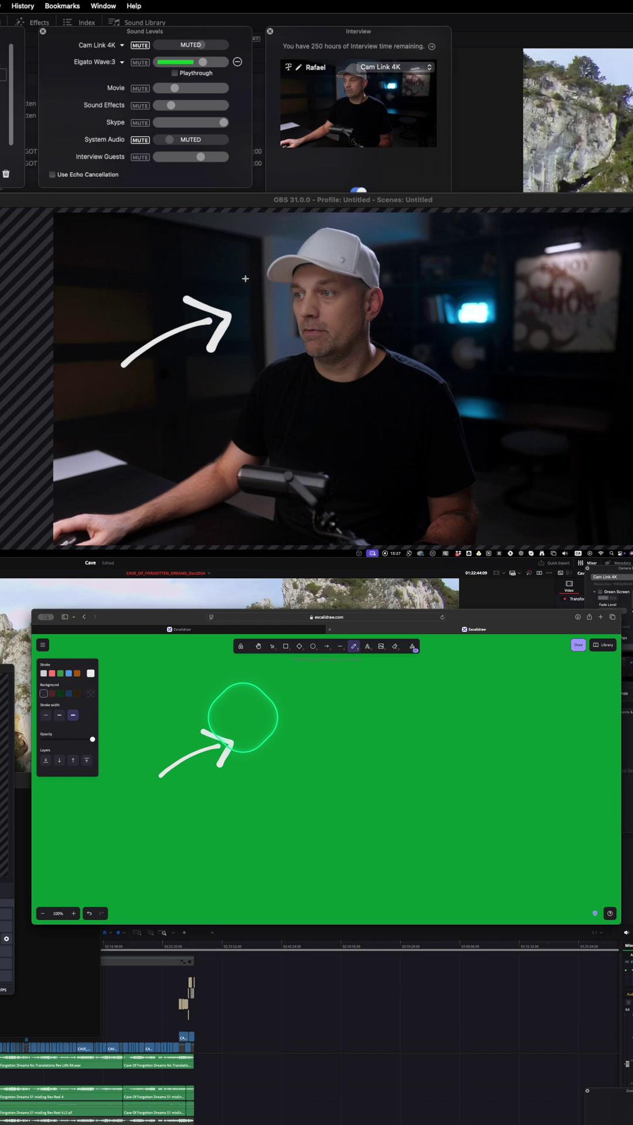
- Erase the old white arrow and sketch new arrows and arrowhead strokes over the webcam
{"action": "key", "text": "e"}
{"action": "left_click_drag", "start_coordinate": [213, 730], "coordinate": [349, 646]}
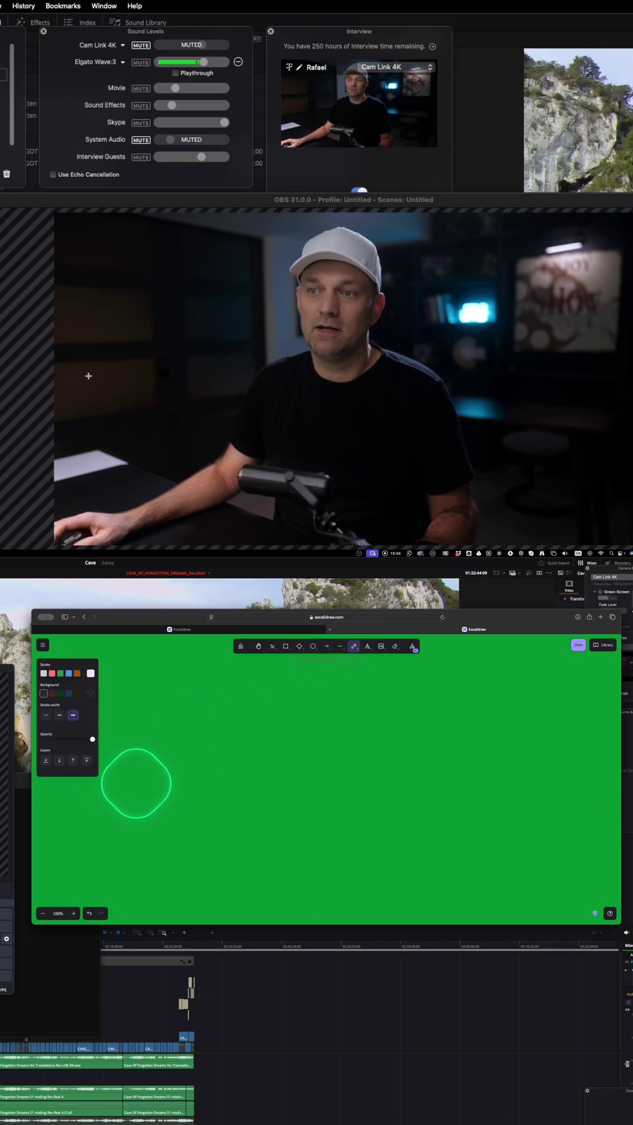
{"action": "left_click_drag", "start_coordinate": [192, 724], "coordinate": [228, 770]}
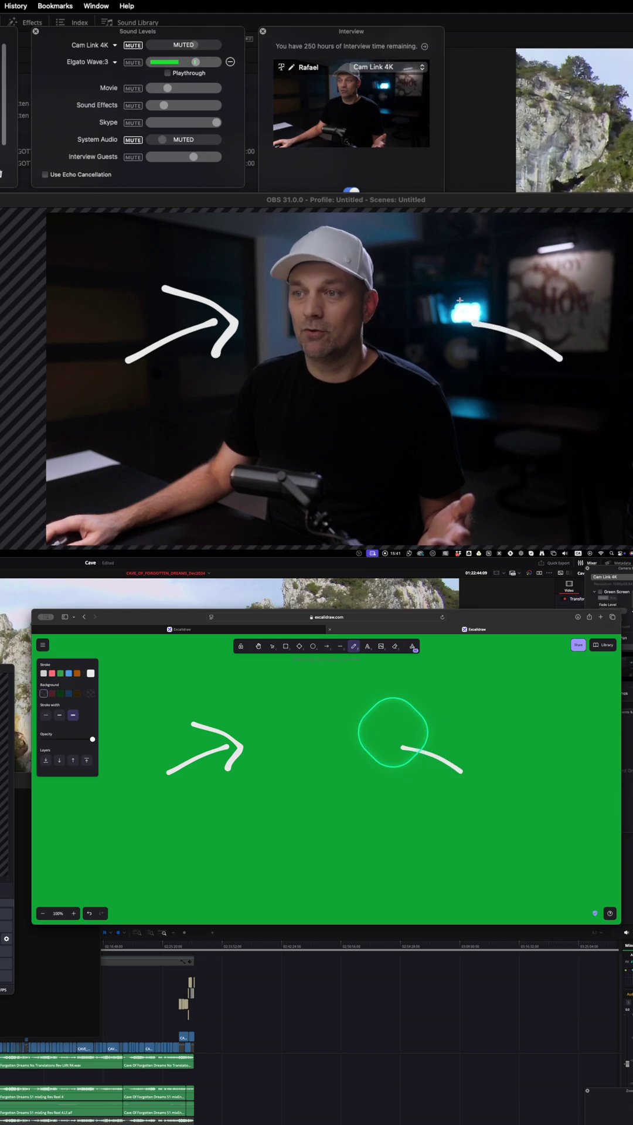
{"action": "left_click_drag", "start_coordinate": [387, 762], "coordinate": [413, 781]}
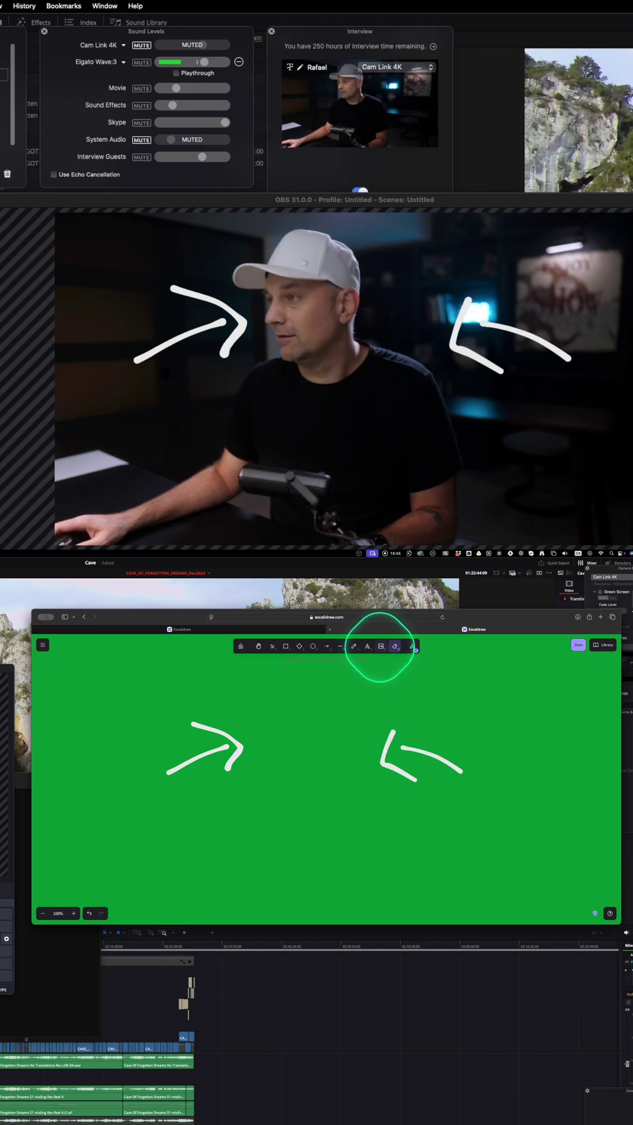
{"action": "mouse_move", "coordinate": [201, 787]}
{"action": "left_mouse_down"}
{"action": "mouse_move", "coordinate": [245, 757]}
{"action": "mouse_move", "coordinate": [270, 760]}
{"action": "left_mouse_up"}
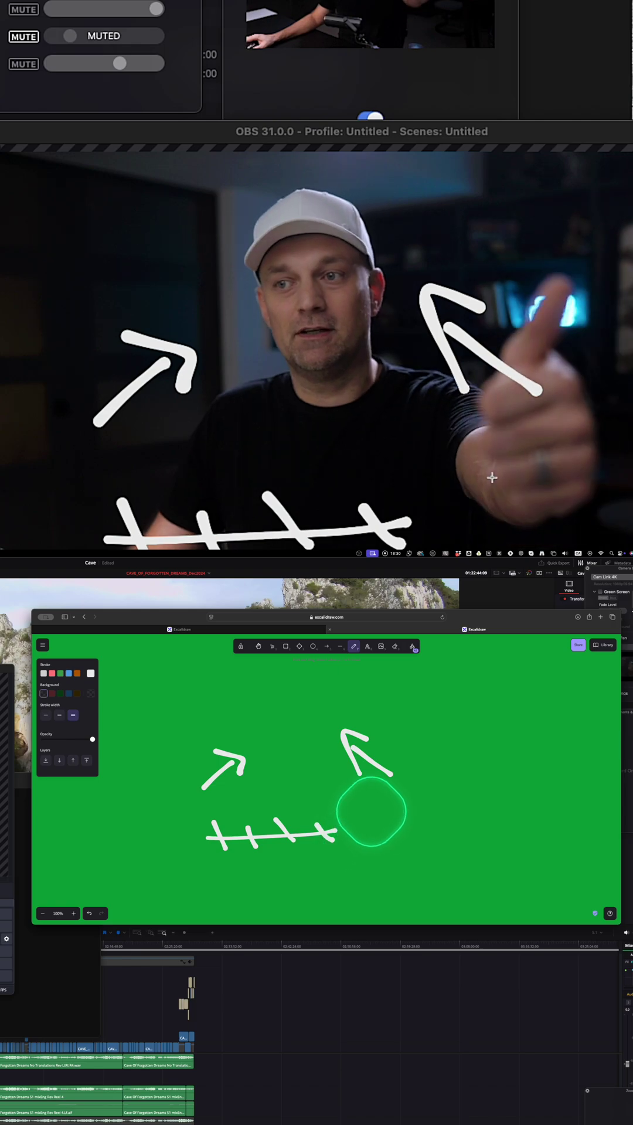
{"action": "mouse_move", "coordinate": [364, 747]}
{"action": "left_mouse_down"}
{"action": "mouse_move", "coordinate": [327, 801]}
{"action": "mouse_move", "coordinate": [378, 723]}
{"action": "left_mouse_up"}
{"action": "left_click_drag", "start_coordinate": [440, 722], "coordinate": [467, 736]}
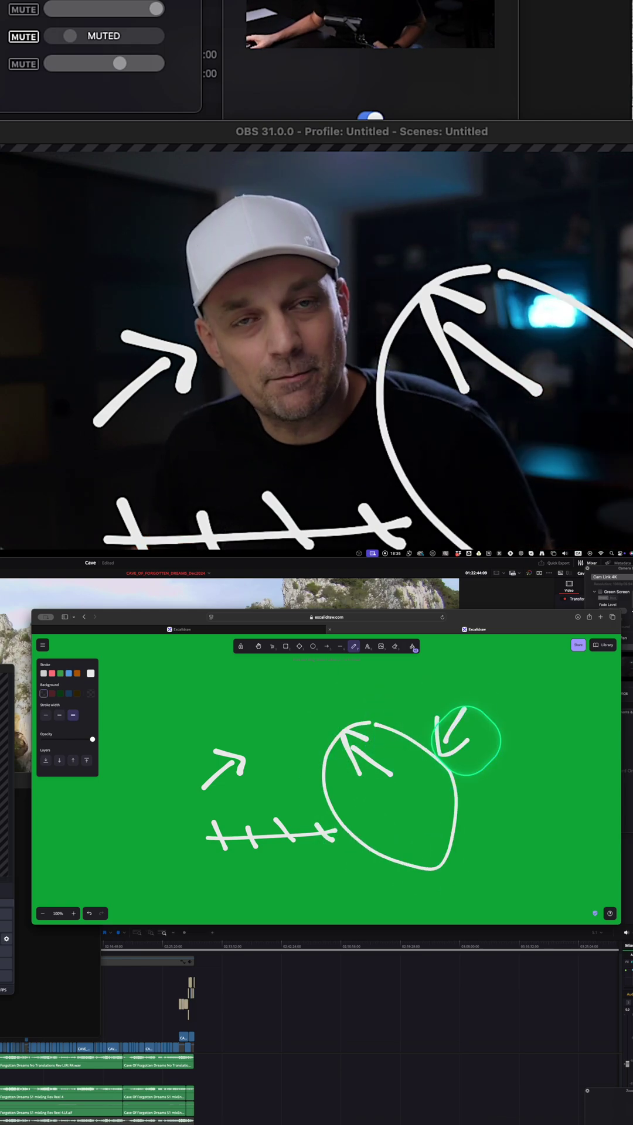